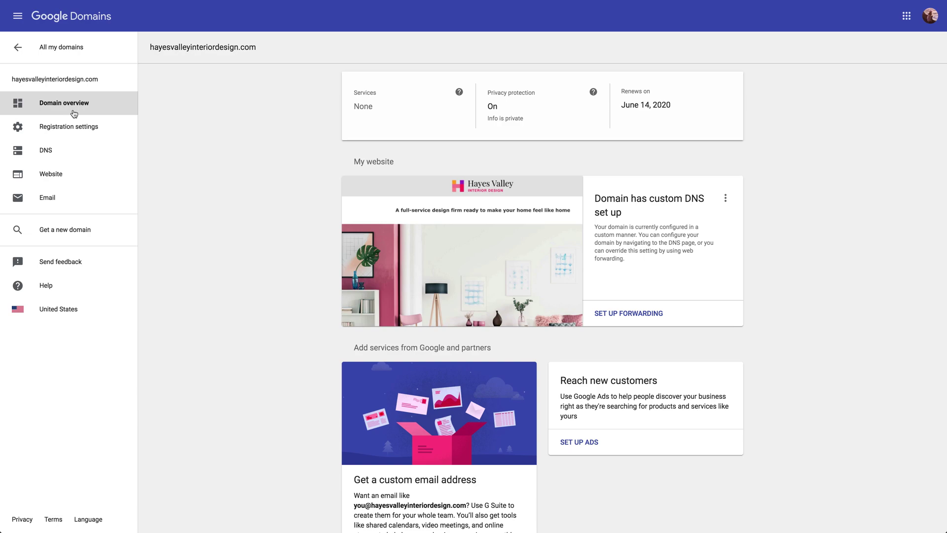
- Scroll down the Hayes Valley Home page open in the Webflow Designer
scroll(486, 241, "down", 1)
scroll(486, 242, "down", 1)
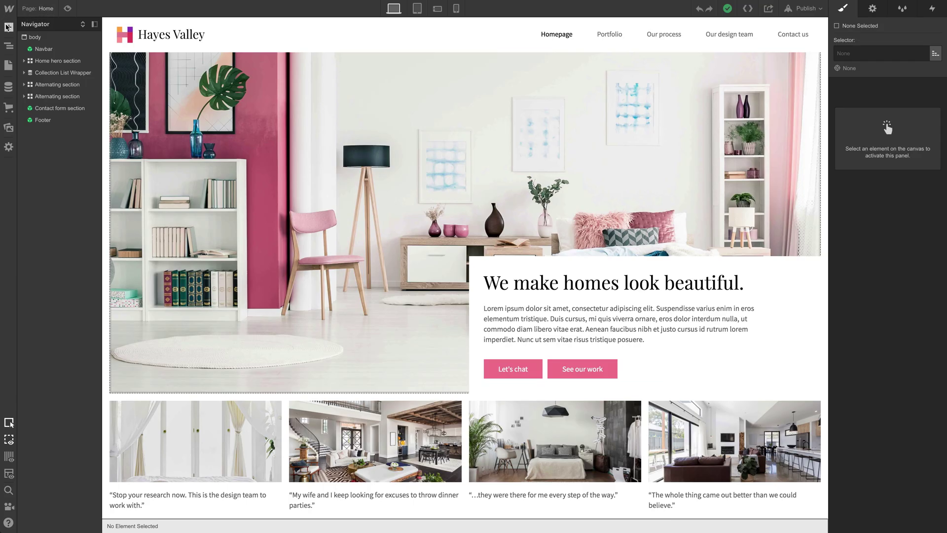
- Bring up the Add Existing Domain form under Custom Domains in Project Settings' Hosting tab
left_click(9, 8)
left_click(38, 33)
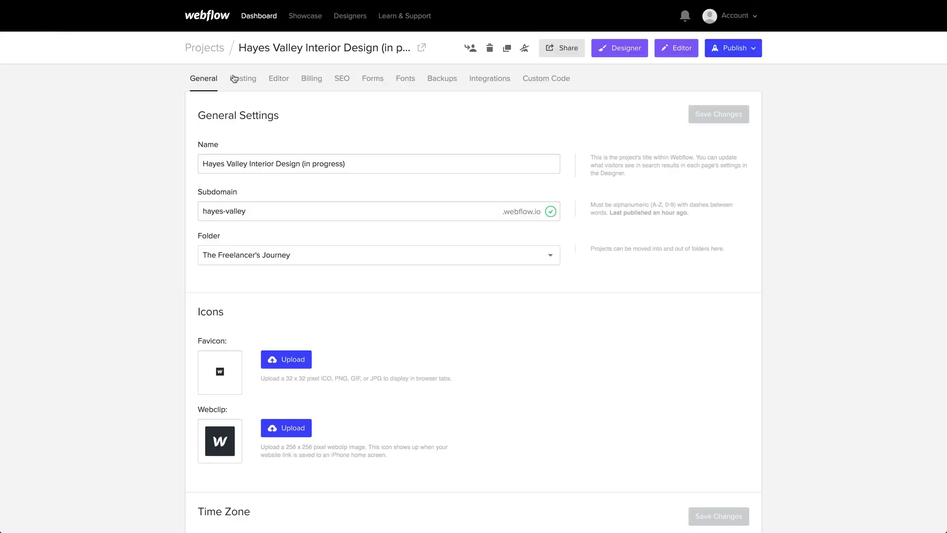
left_click(242, 82)
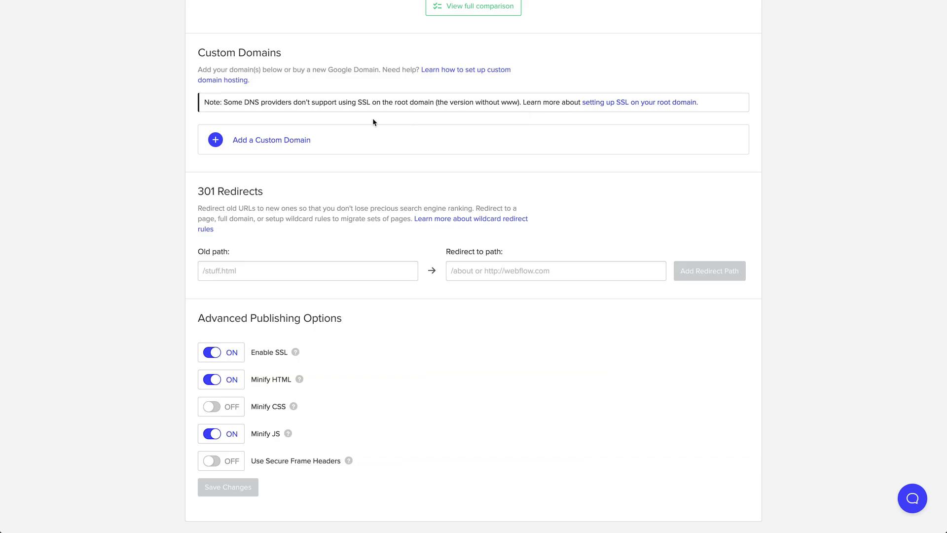
left_click(278, 138)
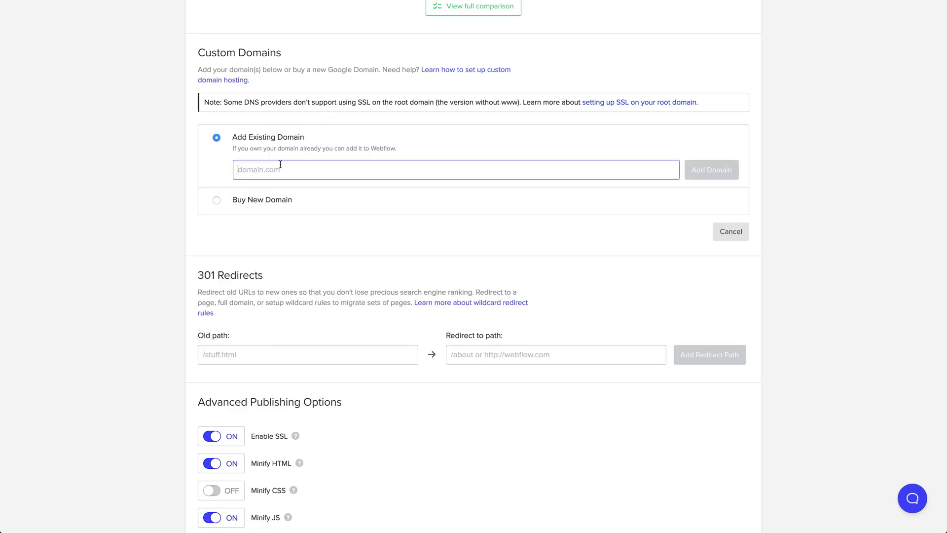
- Add hayesvalleyinteriordesign.com as the project's custom domain
type("hayesvalleyinterior")
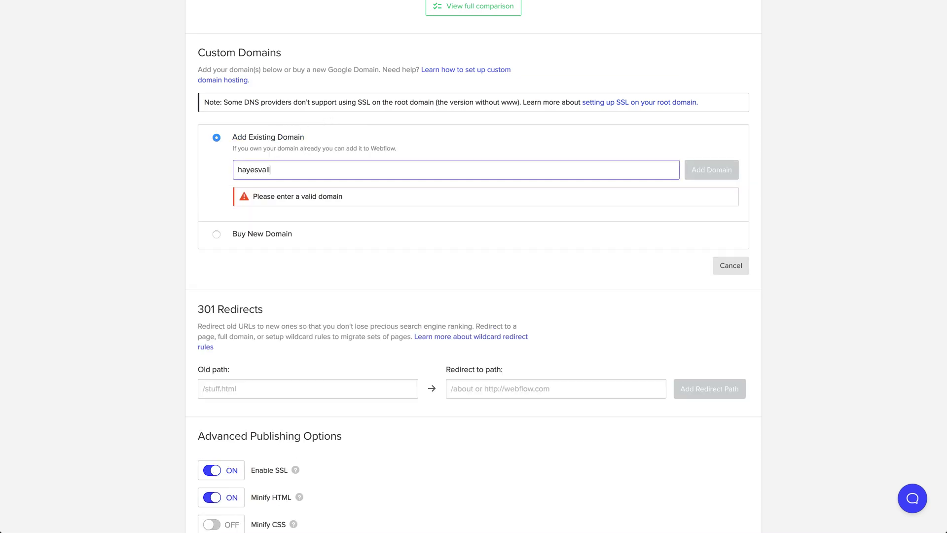
type("design.com")
left_click(712, 171)
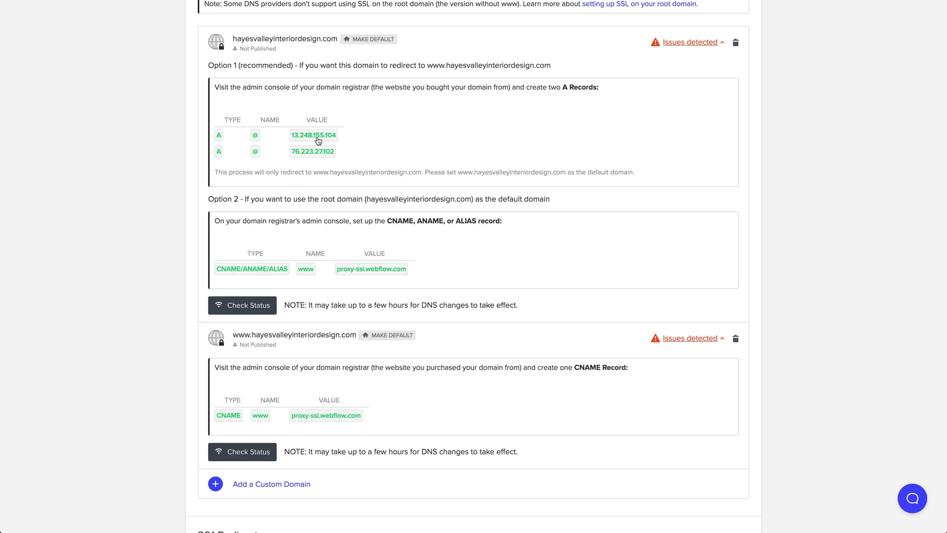
- Save a Google Domains @ A record with Webflow's IPs 13.248.155.104 and 76.223.27.102
left_click(318, 141)
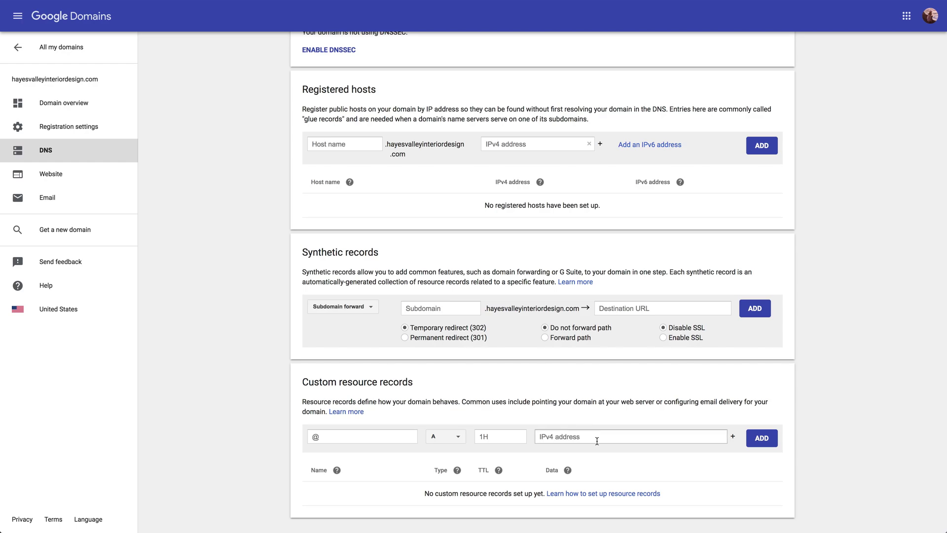
left_click(597, 440)
key("ctrl+v")
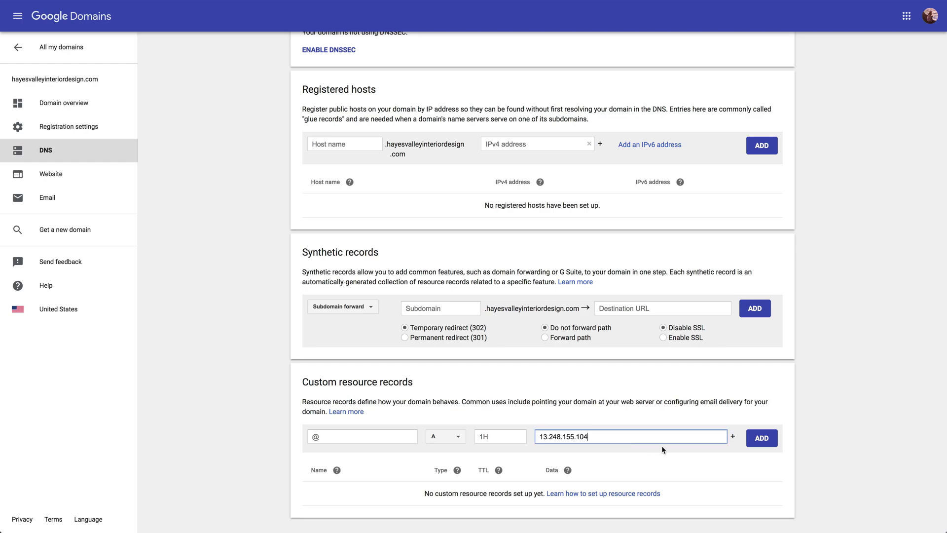
left_click(734, 437)
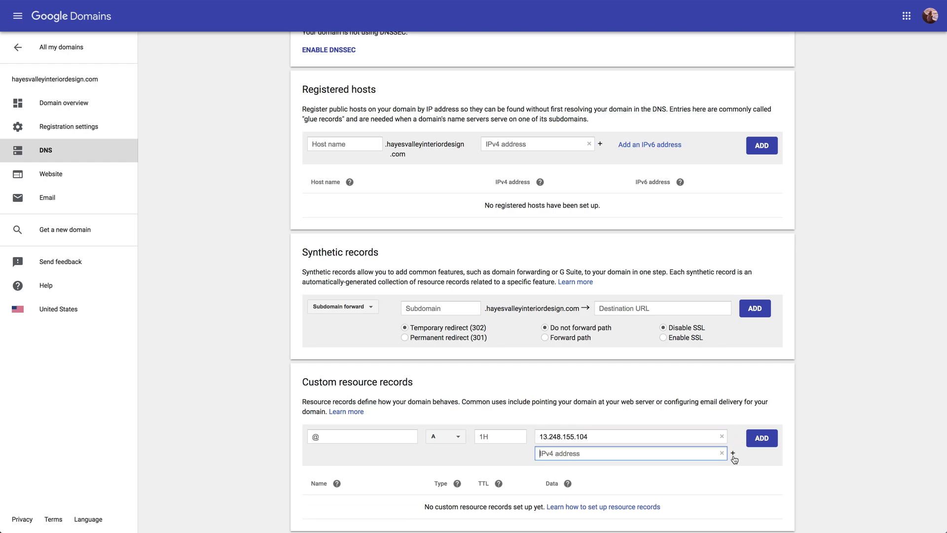
key("ctrl+Tab")
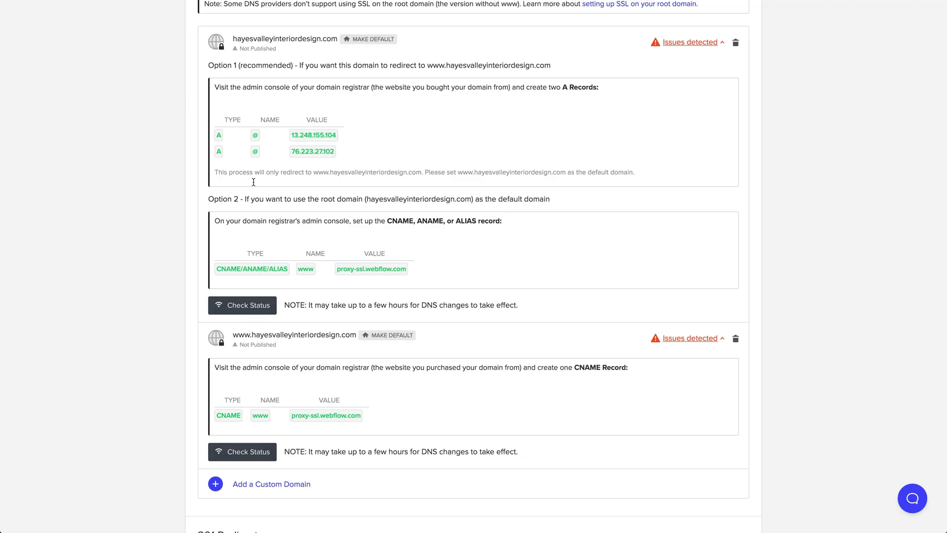
left_click(312, 152)
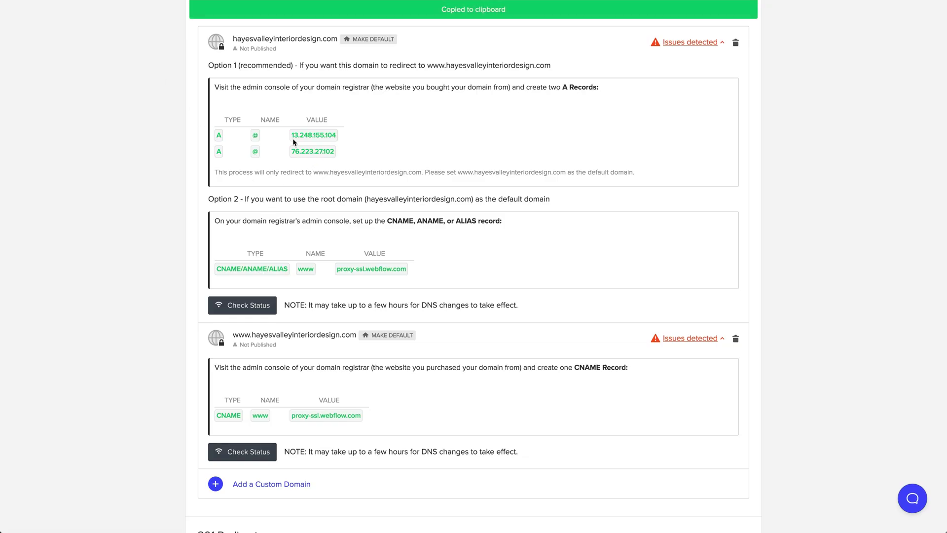
key("ctrl+shift+Tab")
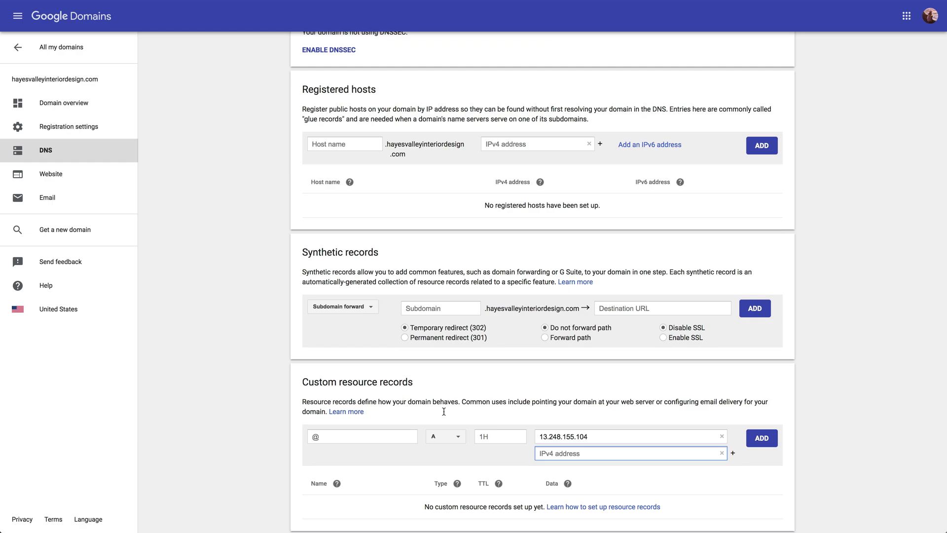
key("ctrl+v")
left_click(761, 440)
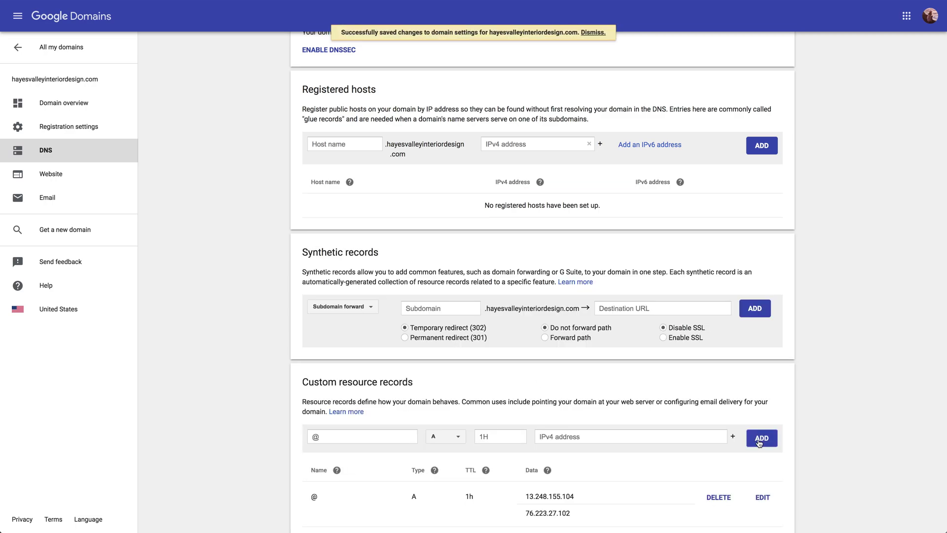
scroll(759, 441, "down", 1)
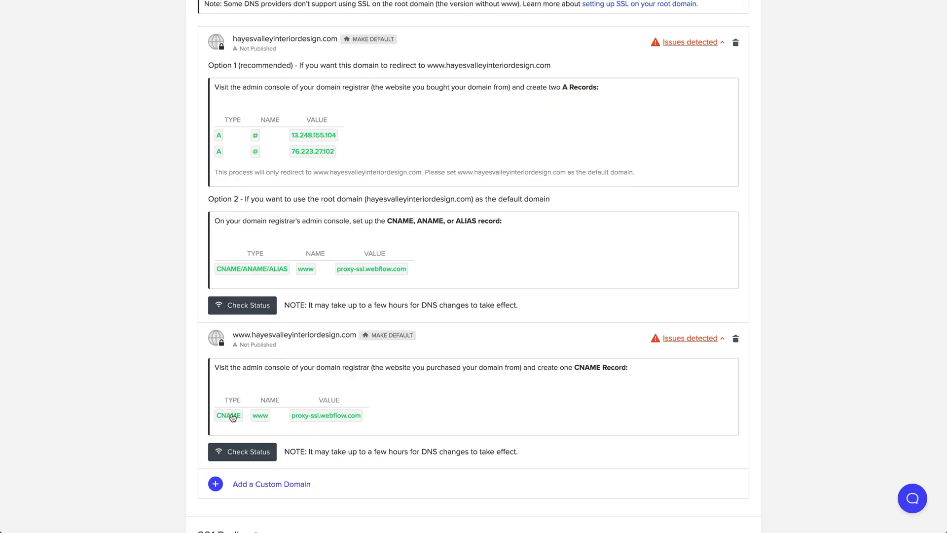
- Save a CNAME record named www with the value proxy-ssl.webflow.com copied from Webflow
left_click(333, 417)
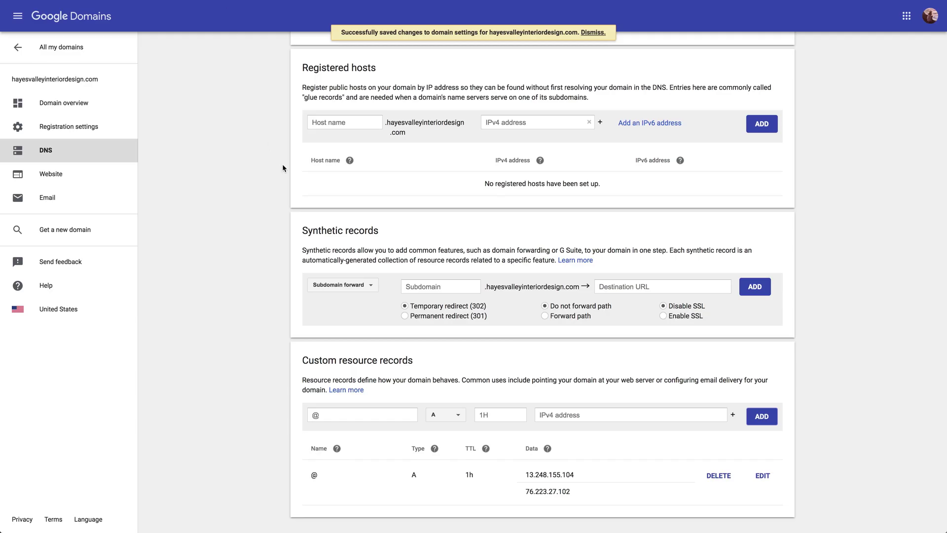
left_click(446, 415)
left_click(451, 428)
left_click(395, 415)
type("www")
left_click(589, 417)
key("ctrl+v")
left_click(773, 421)
scroll(759, 429, "down", 1)
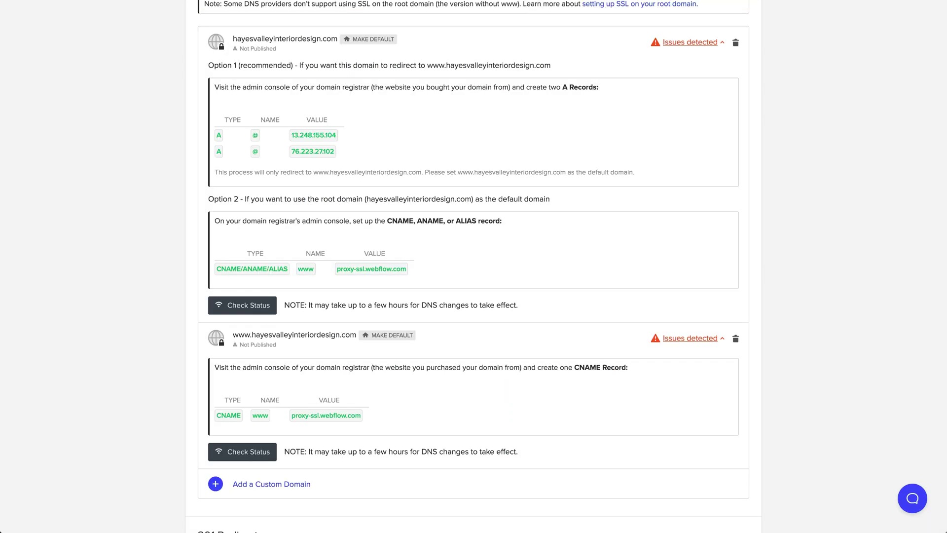
- Run Check Status twice on the custom domains; both still report issues detected
left_click(220, 313)
left_click(220, 313)
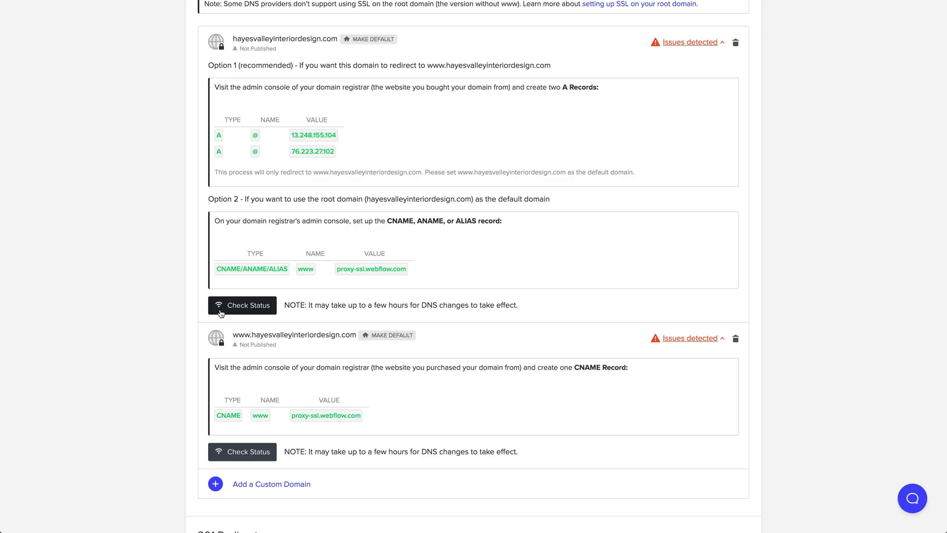
- Recheck until both domains show Connected, then set the www domain as default
left_click(220, 312)
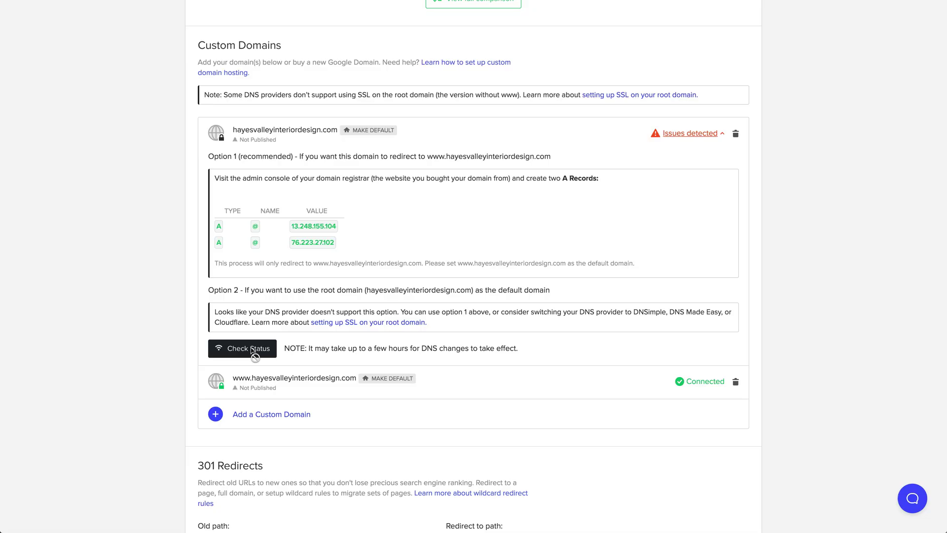
left_click(250, 347)
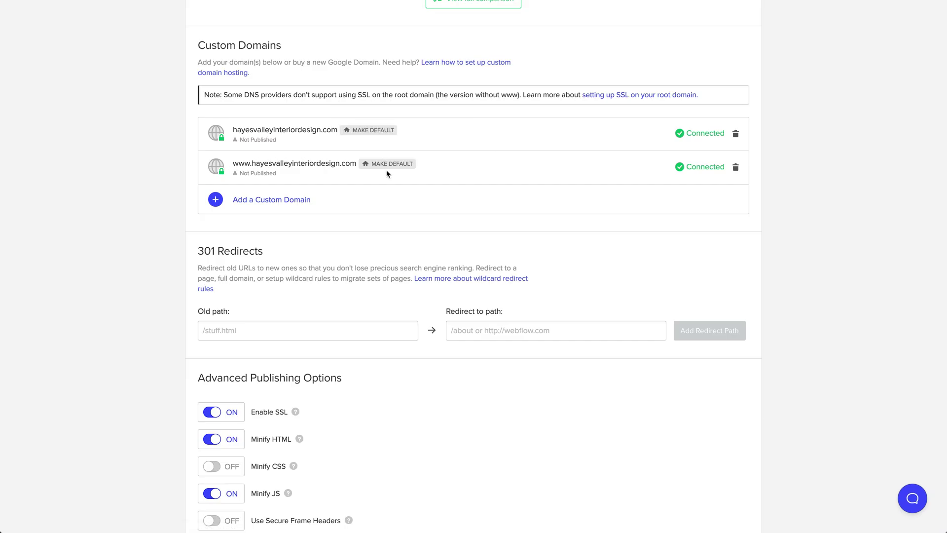
left_click(394, 167)
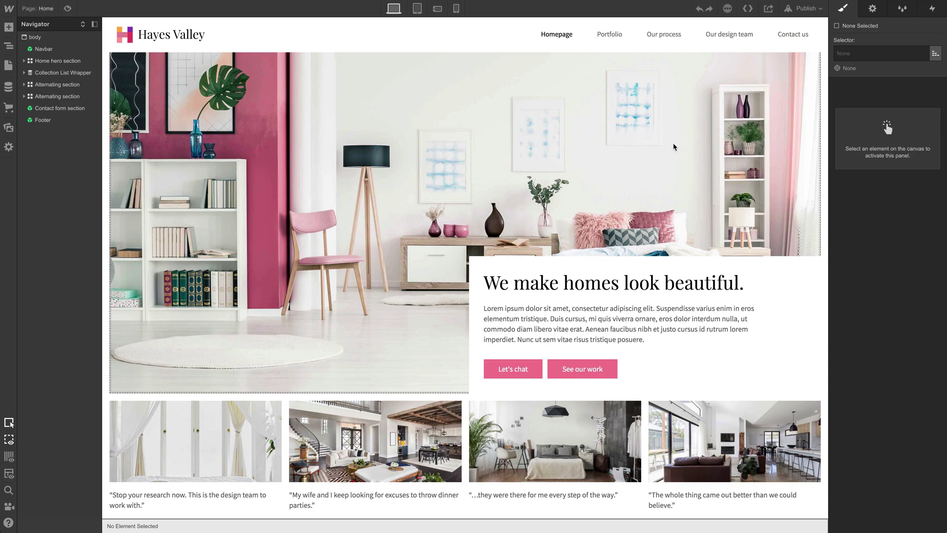
- Untick hayes-valley.webflow.io and tick the www custom domain as the publish destination
scroll(674, 147, "down", 5)
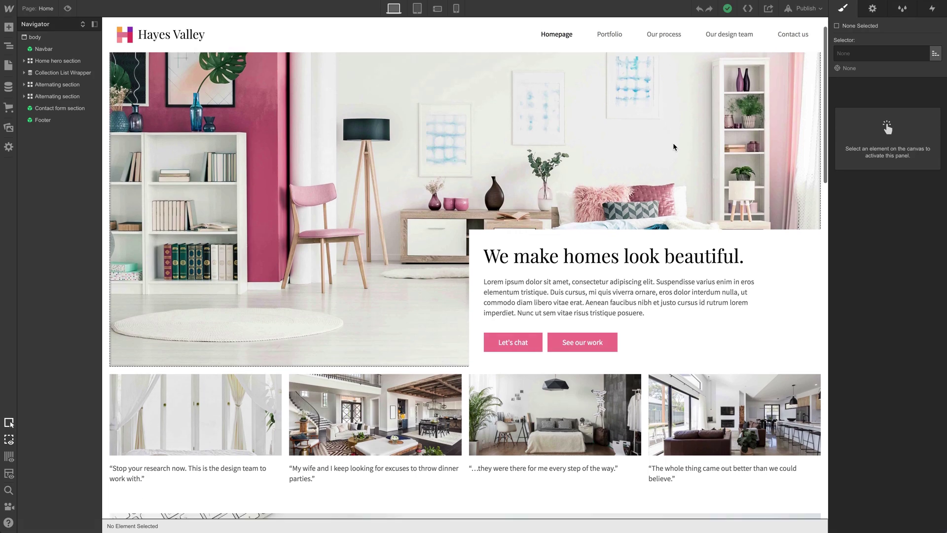
left_click(805, 9)
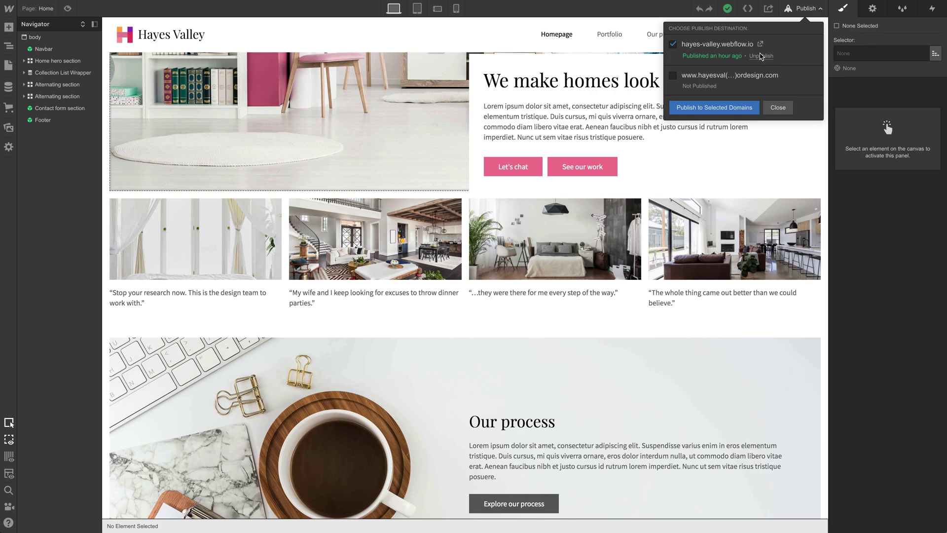
left_click(673, 46)
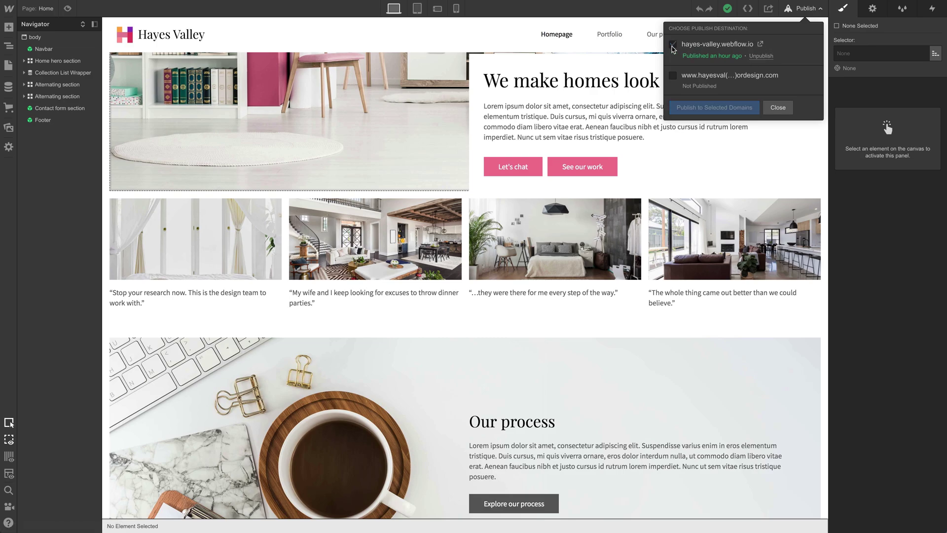
left_click(673, 76)
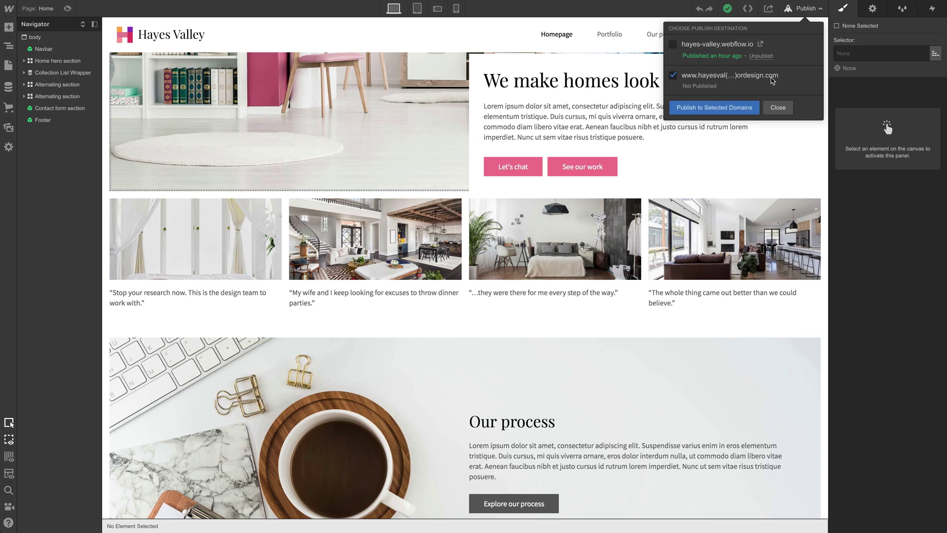
left_click(779, 107)
- Go from the W logo menu to Project Settings and its SEO tab
mouse_move(10, 10)
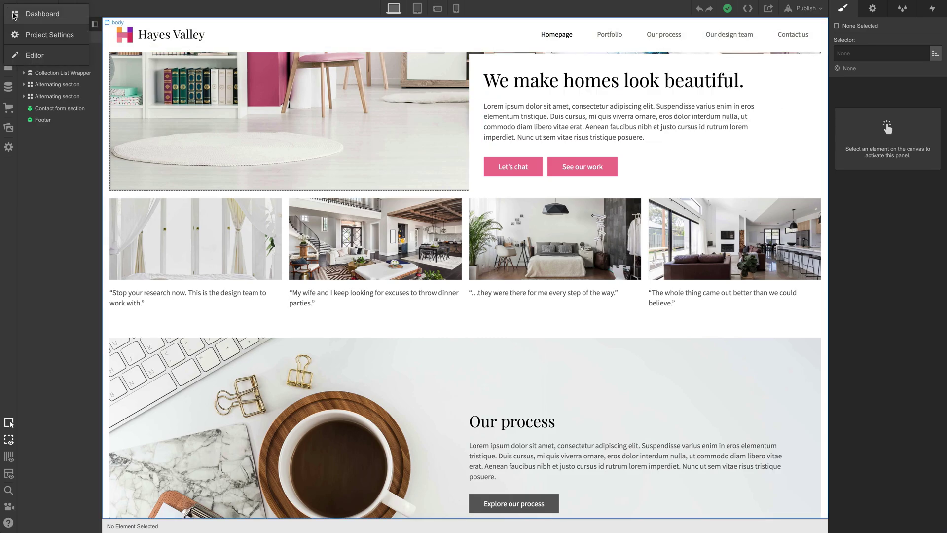
left_click(52, 35)
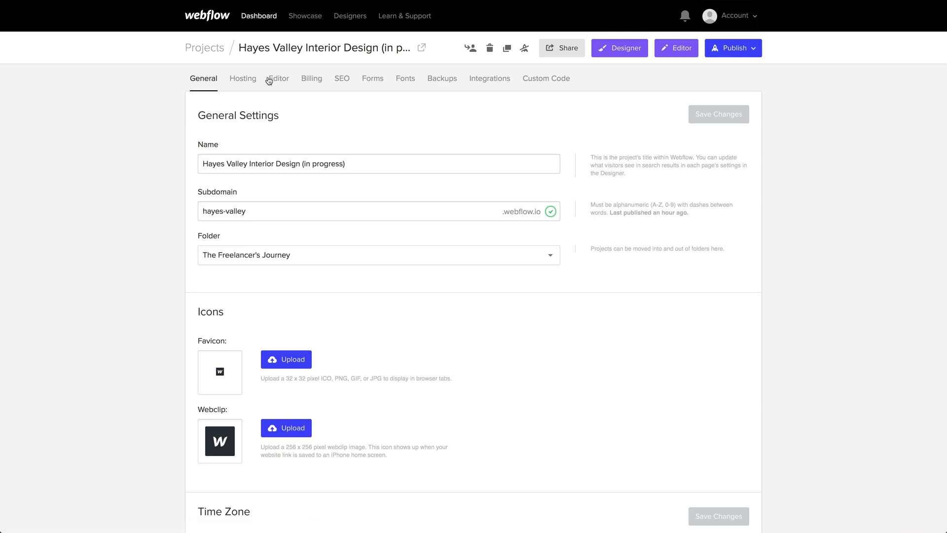
left_click(342, 81)
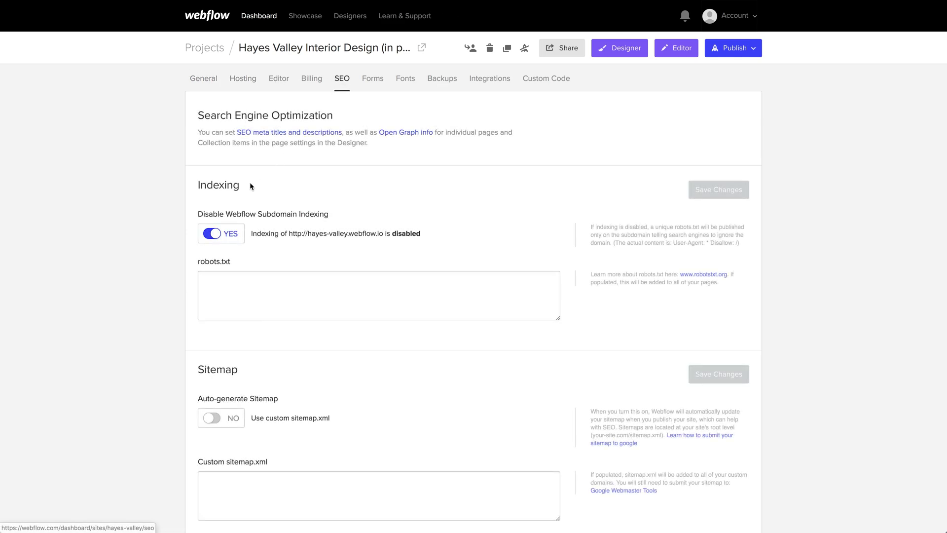